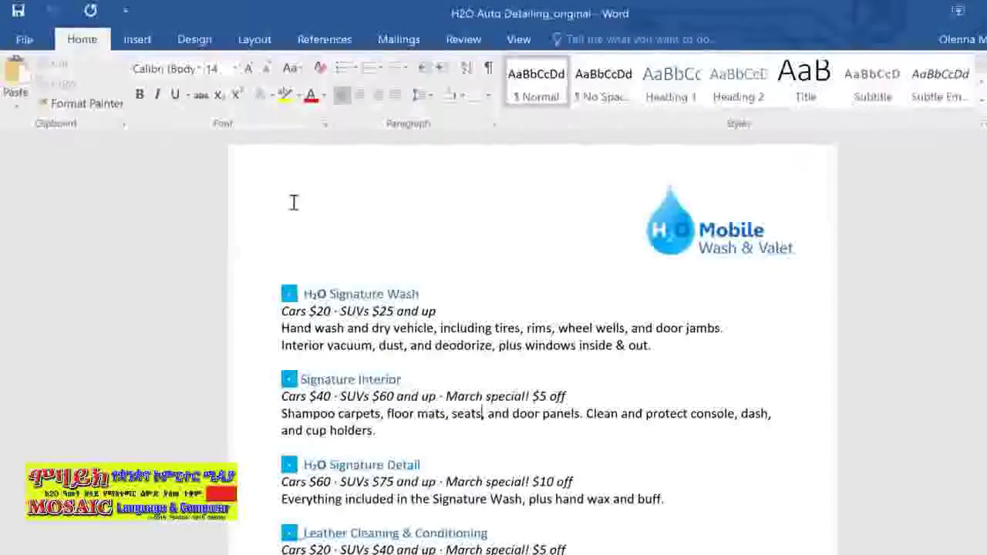
Type the title 'Auto Detailing' with 'Services List' on a second line, fixing the typo.
{"action": "left_click", "coordinate": [293, 202]}
{"action": "type", "text": "Auto Detaili"}
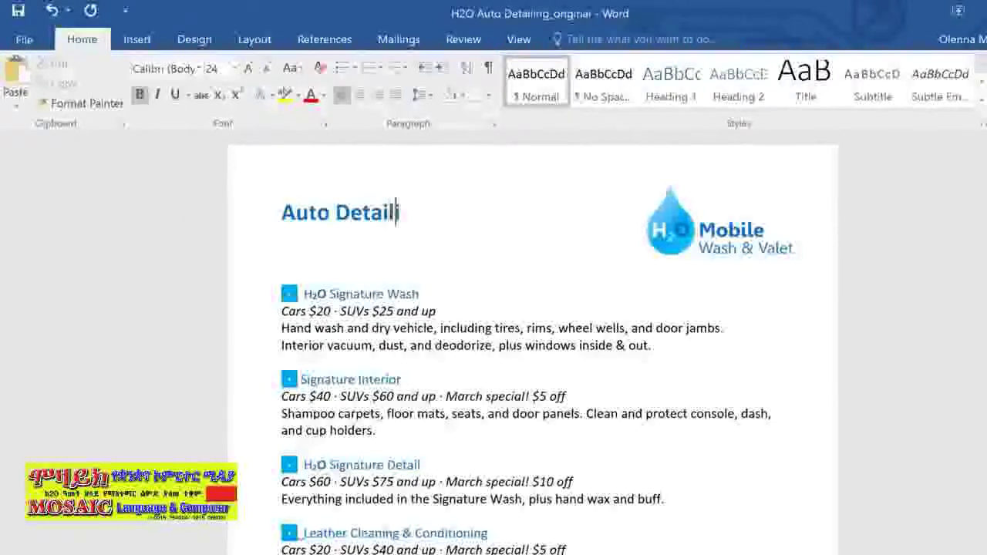
{"action": "type", "text": "ng"}
{"action": "key", "text": "Return"}
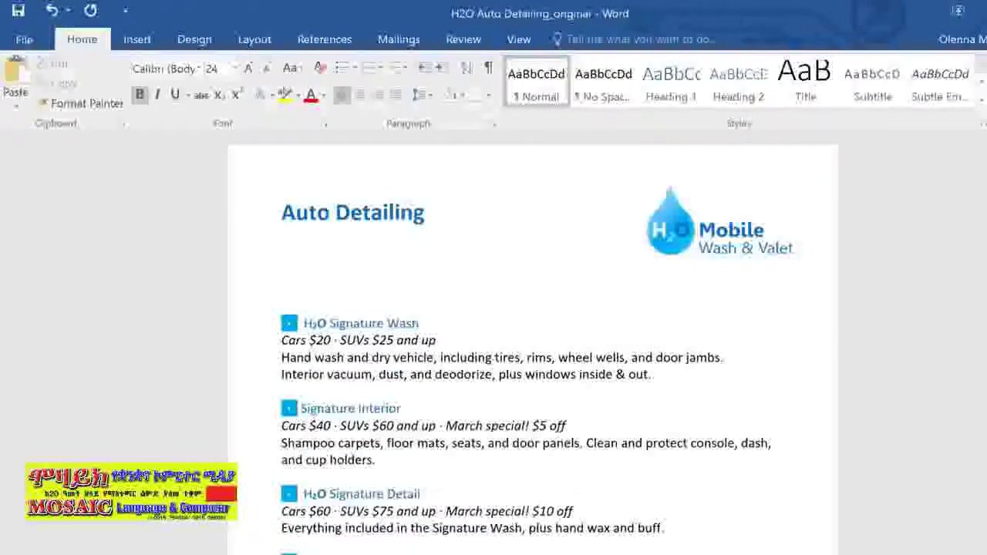
{"action": "type", "text": "Services "}
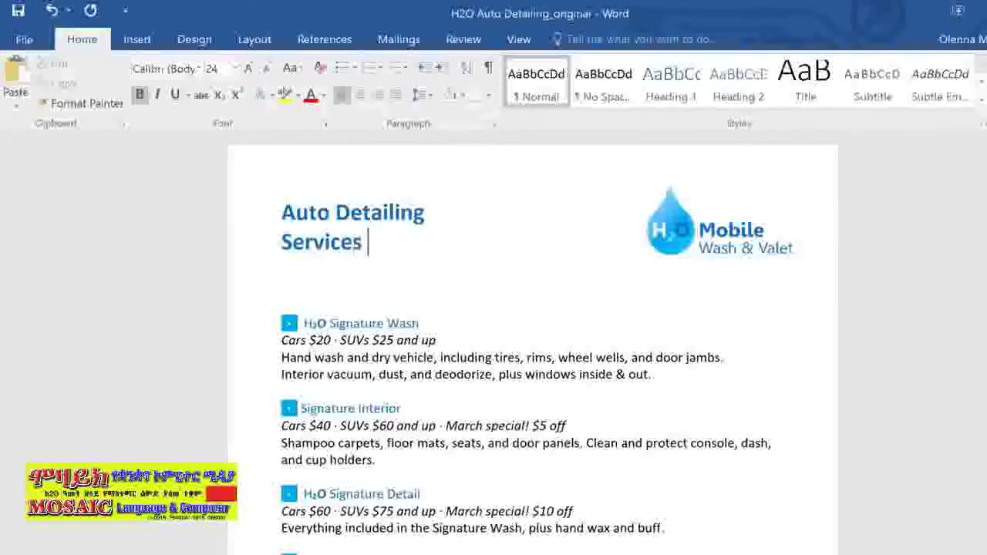
{"action": "type", "text": "Luist"}
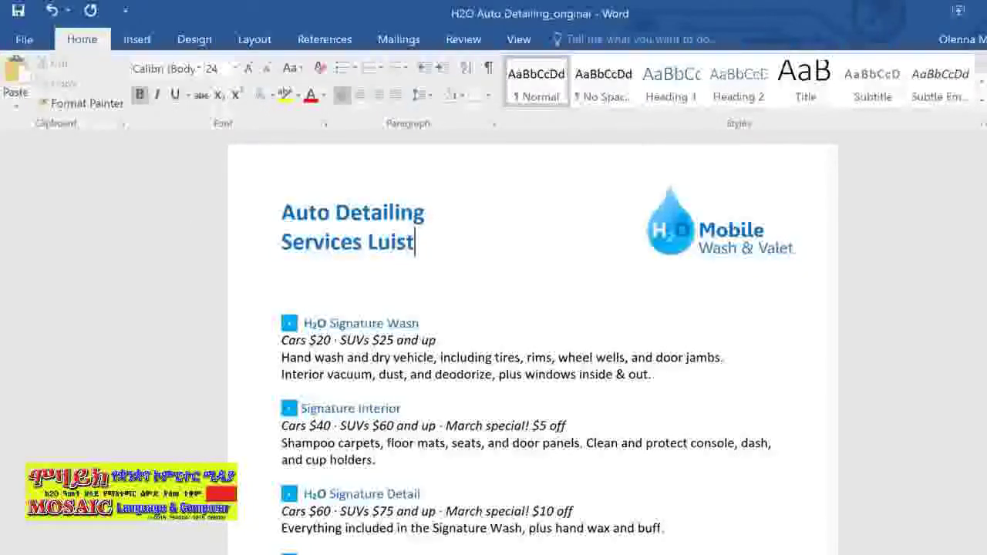
{"action": "key", "text": "BackSpace"}
{"action": "key", "text": "BackSpace"}
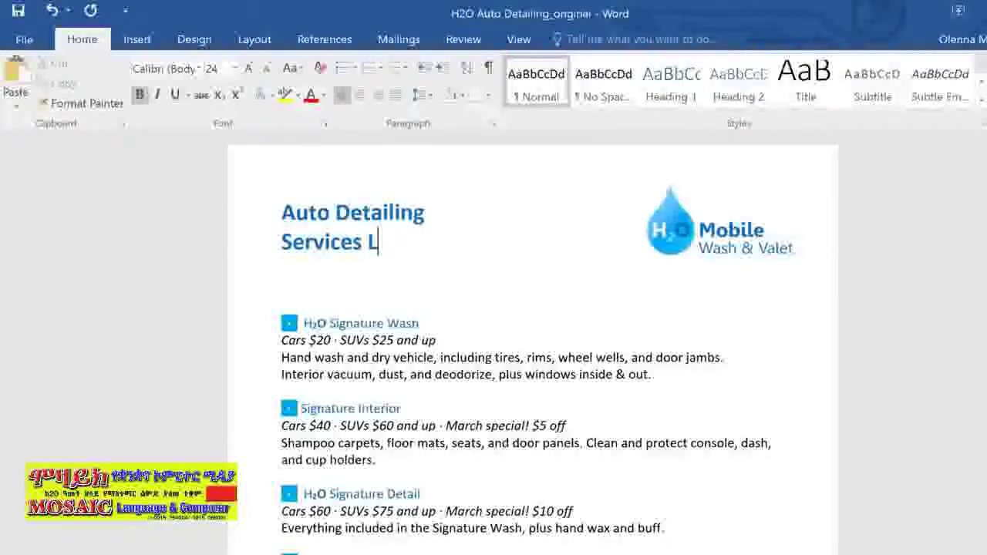
{"action": "type", "text": "ist"}
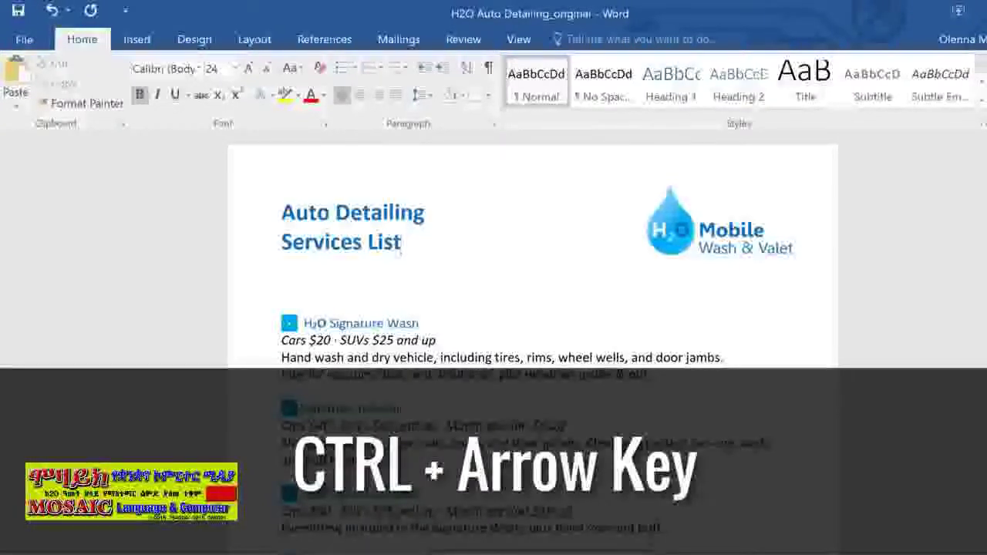
{"action": "key", "text": "ctrl+Left"}
{"action": "key", "text": "ctrl+Left"}
{"action": "key", "text": "ctrl+Left"}
{"action": "key", "text": "ctrl+Left"}
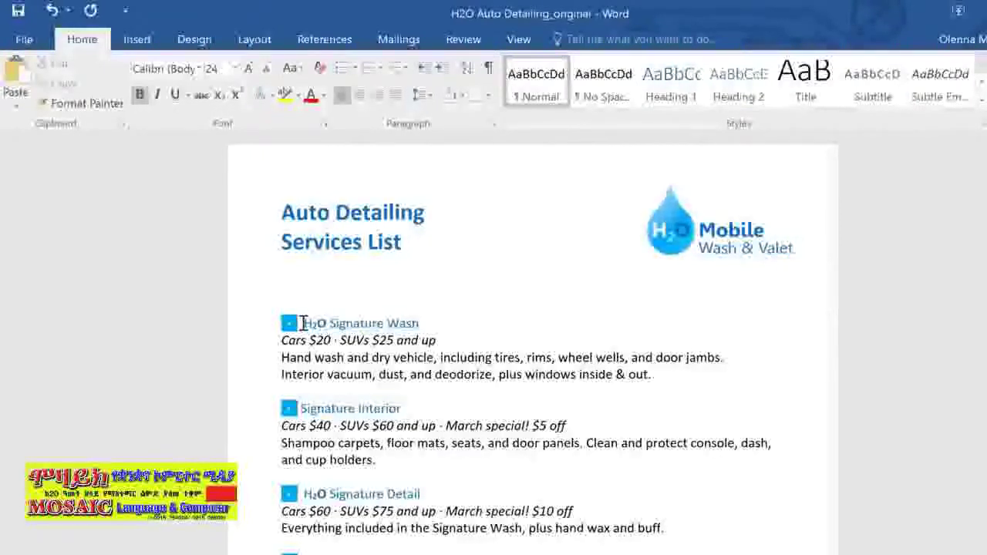
{"action": "left_click_drag", "start_coordinate": [302, 323], "coordinate": [330, 324]}
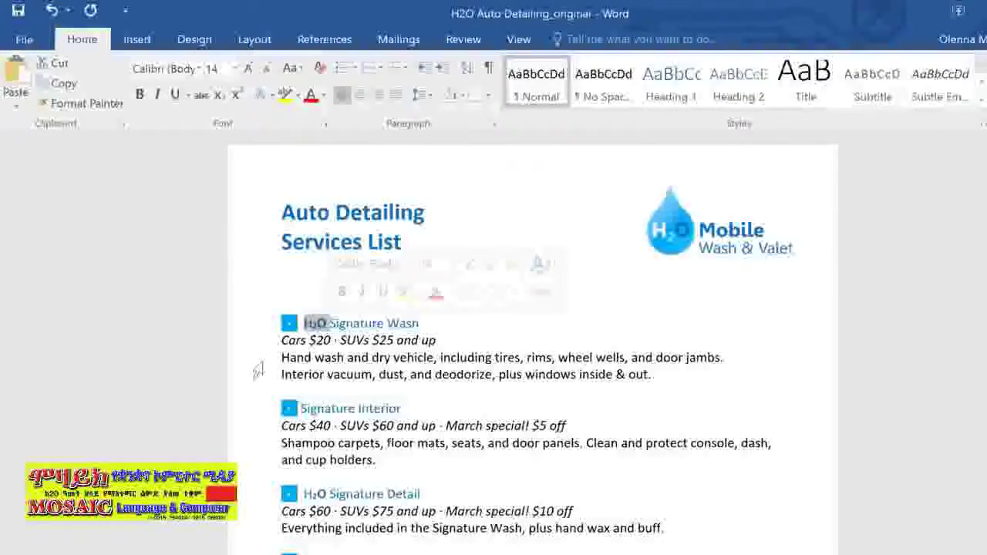
{"action": "left_click", "coordinate": [260, 366]}
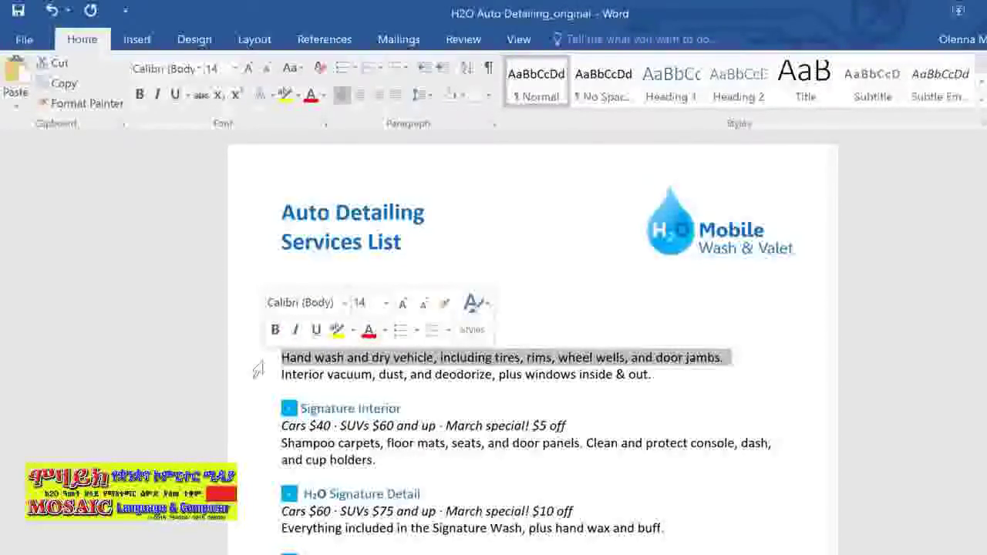
{"action": "left_click_drag", "start_coordinate": [259, 369], "coordinate": [255, 474]}
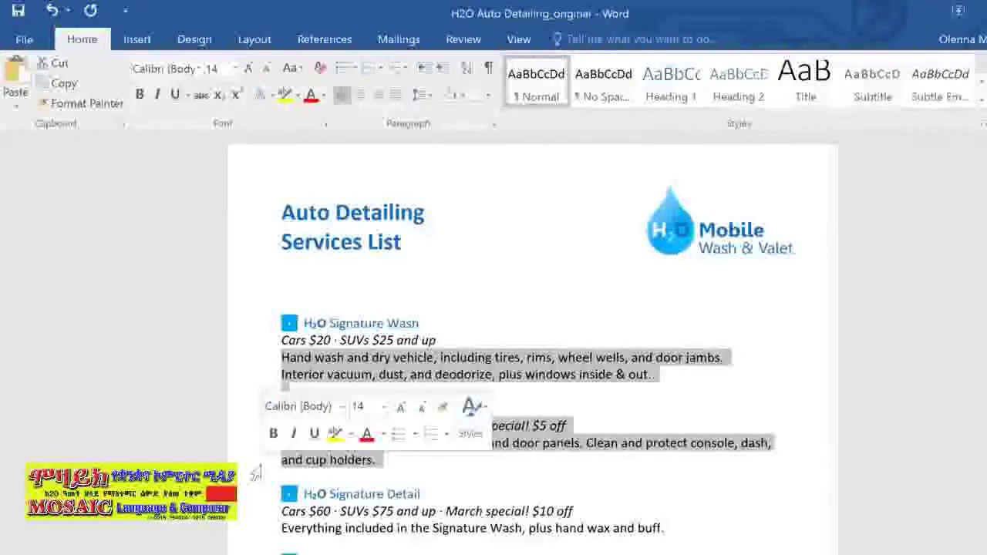
{"action": "left_click", "coordinate": [255, 473]}
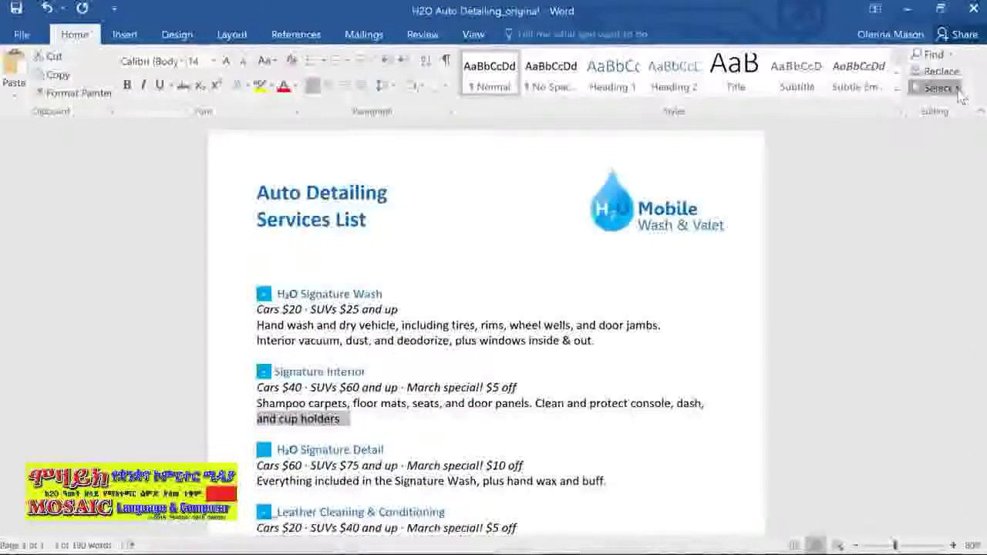
{"action": "left_click", "coordinate": [957, 88]}
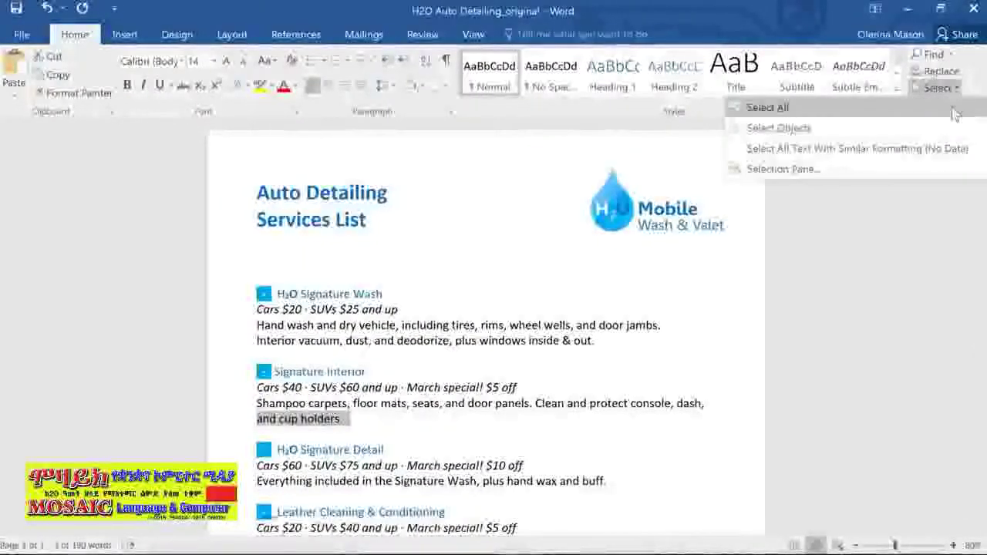
{"action": "left_click", "coordinate": [954, 108]}
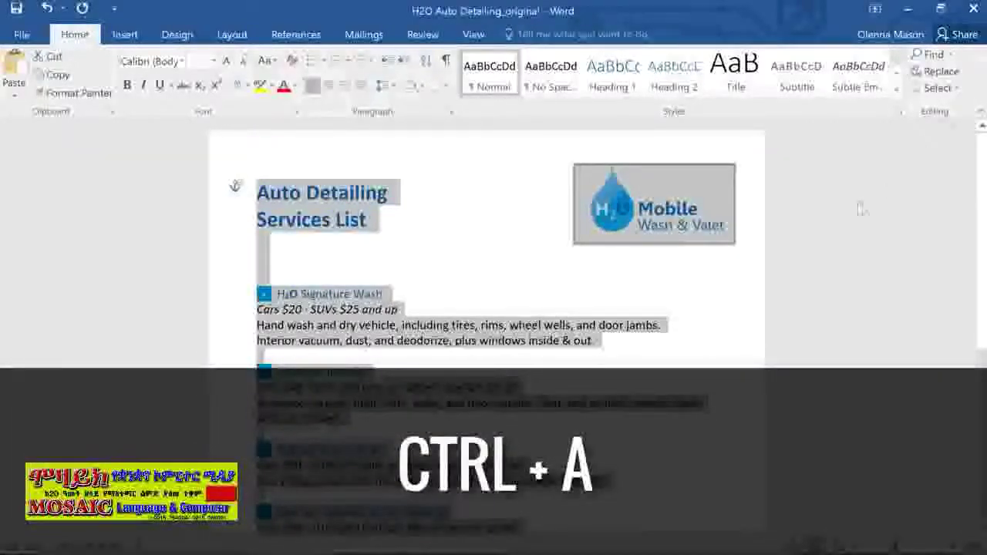
{"action": "left_click", "coordinate": [710, 300]}
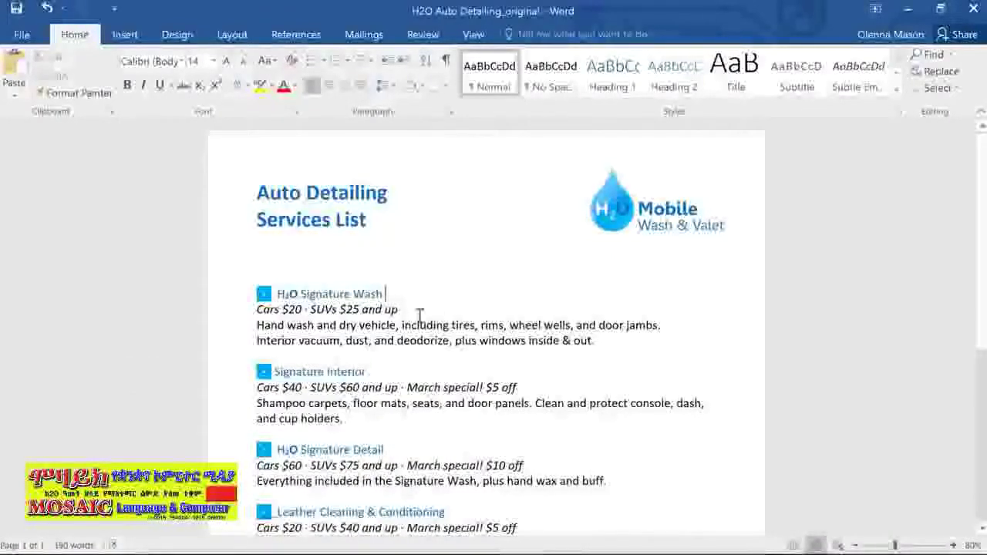
Copy 'H2O' from the Signature Wash heading and paste it before 'Signature Interior'.
{"action": "left_click_drag", "start_coordinate": [276, 294], "coordinate": [298, 294]}
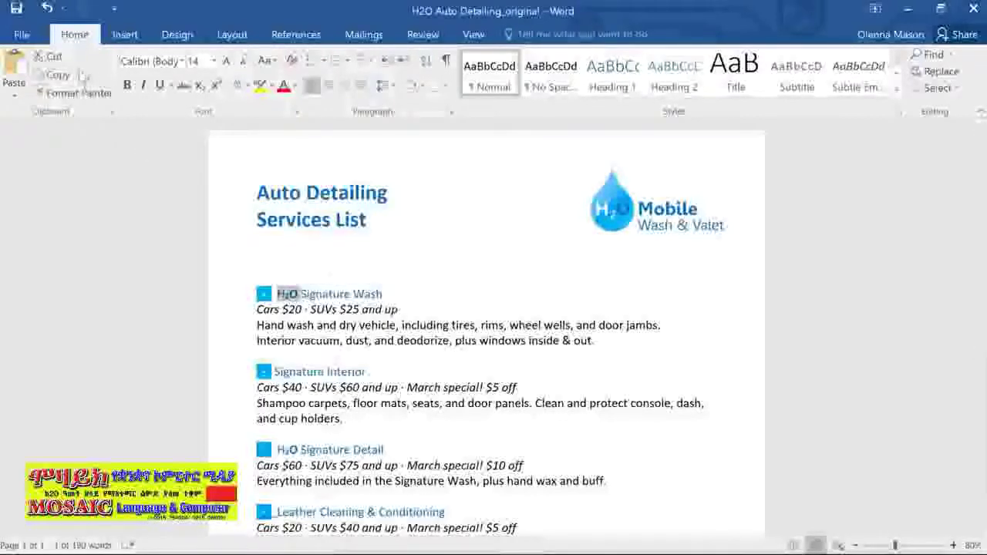
{"action": "left_click", "coordinate": [60, 76]}
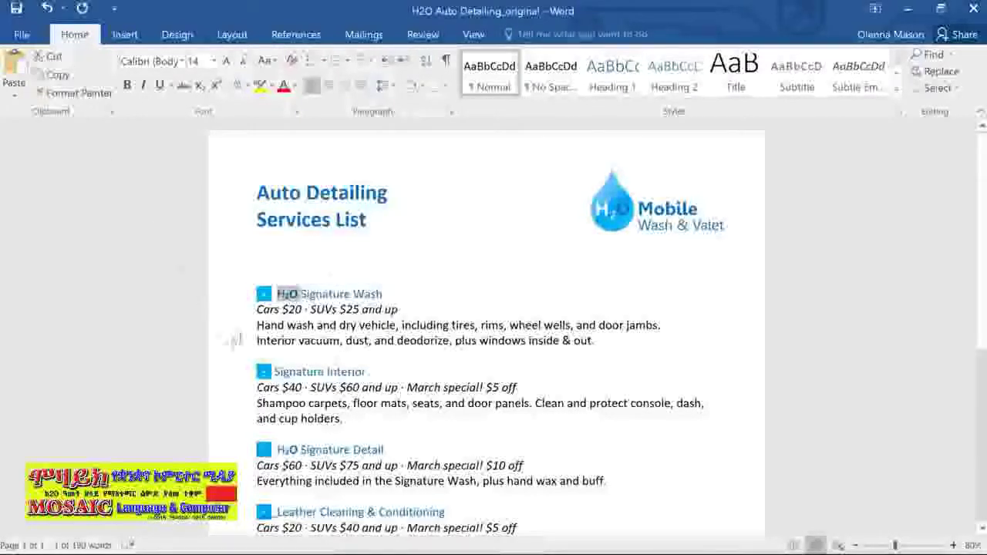
{"action": "left_click", "coordinate": [275, 372]}
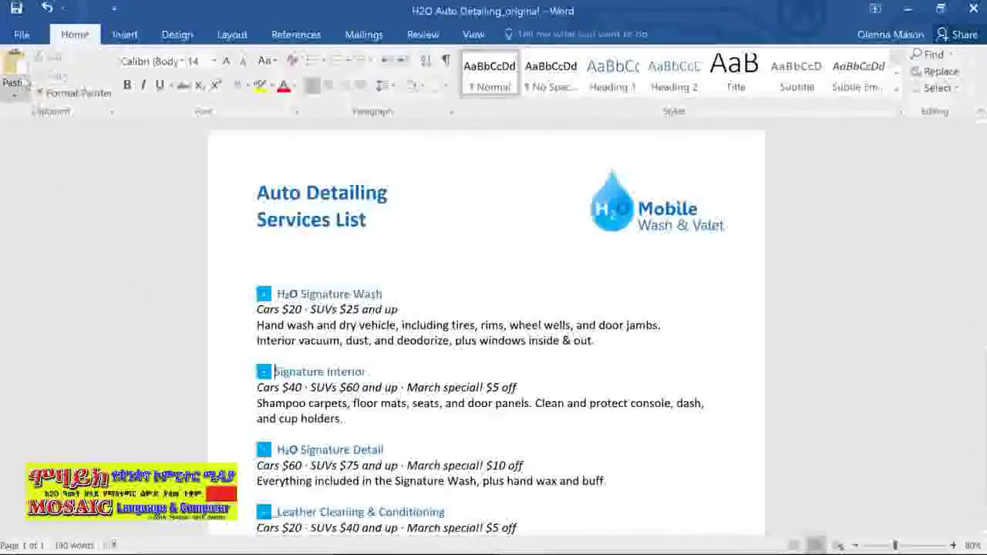
{"action": "left_click", "coordinate": [15, 68]}
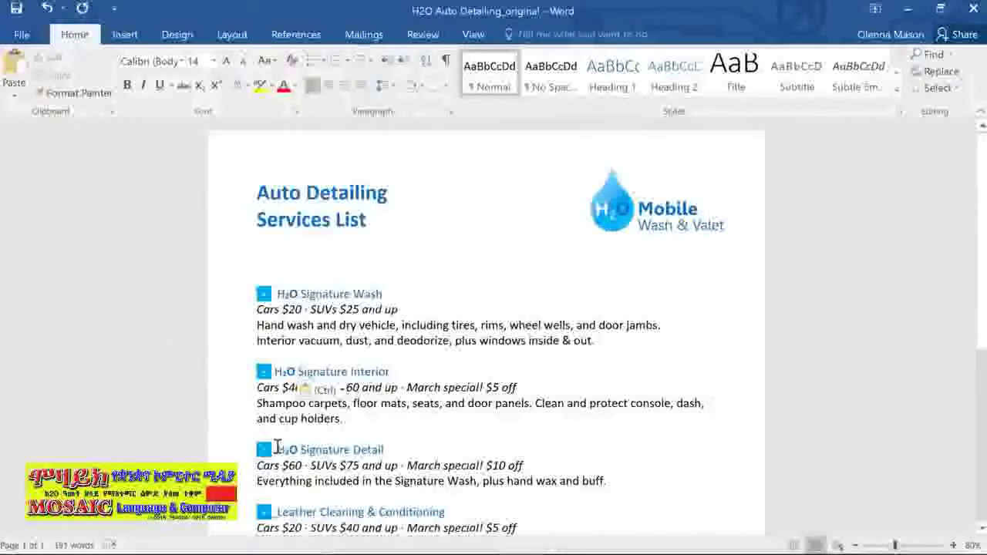
Cut the whole H₂O Signature Detail section.
{"action": "mouse_move", "coordinate": [258, 433]}
{"action": "left_mouse_down"}
{"action": "mouse_move", "coordinate": [268, 451]}
{"action": "mouse_move", "coordinate": [605, 484]}
{"action": "left_mouse_up"}
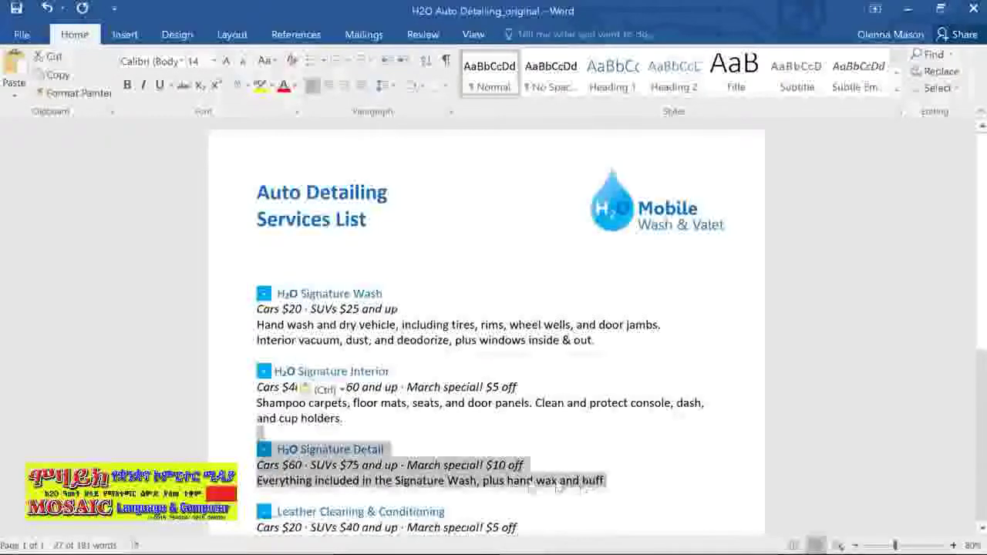
{"action": "right_click", "coordinate": [523, 488]}
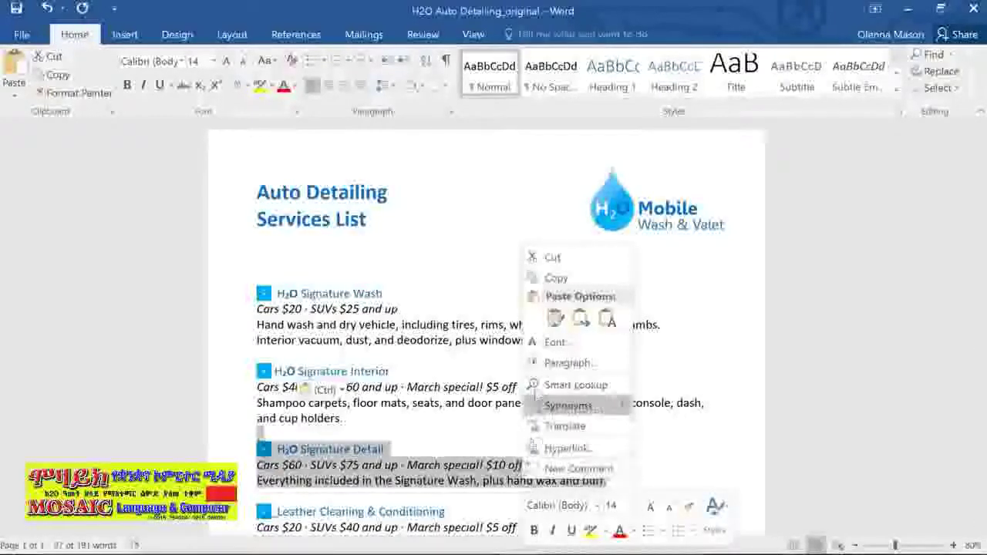
{"action": "left_click", "coordinate": [550, 258]}
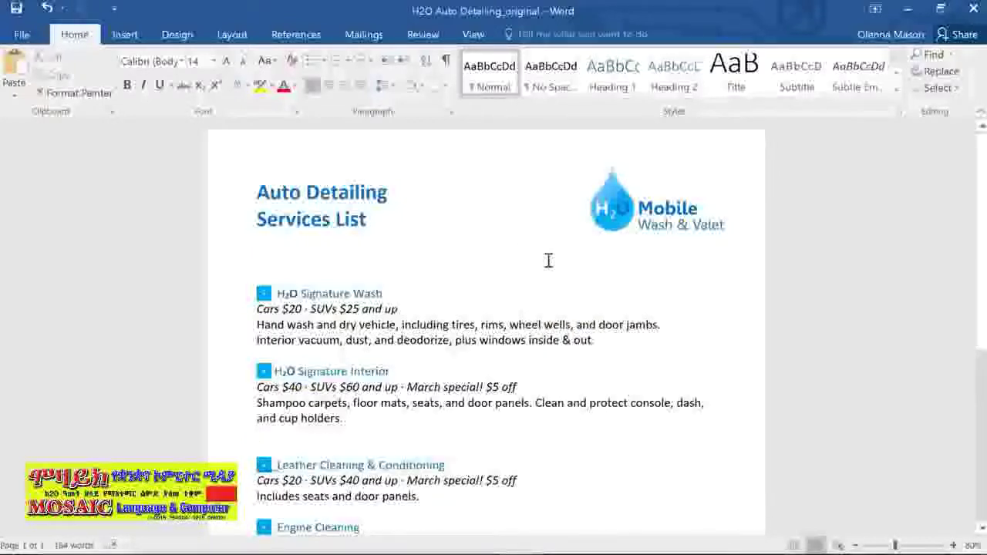
Paste it above Signature Interior using Keep Source Formatting.
{"action": "right_click", "coordinate": [266, 355]}
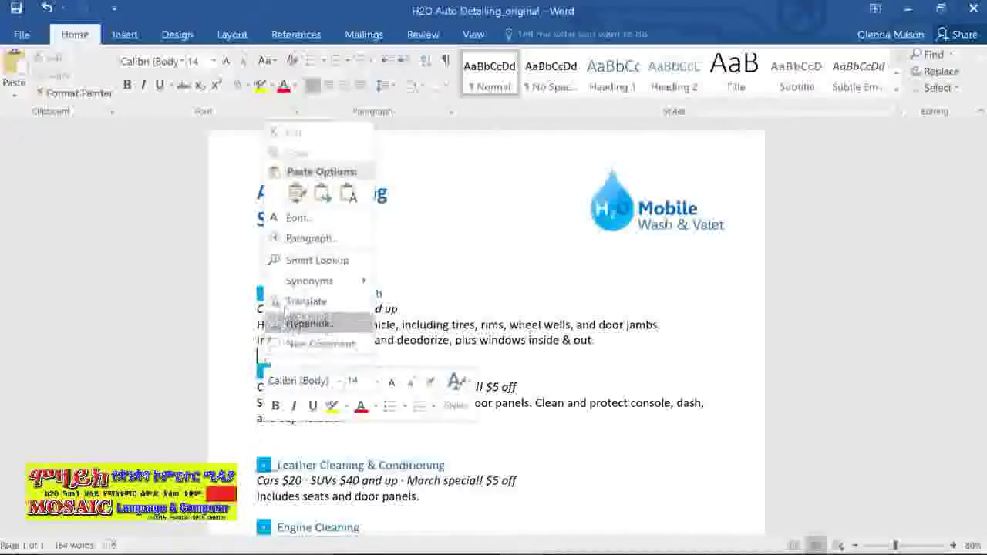
{"action": "left_click", "coordinate": [297, 194]}
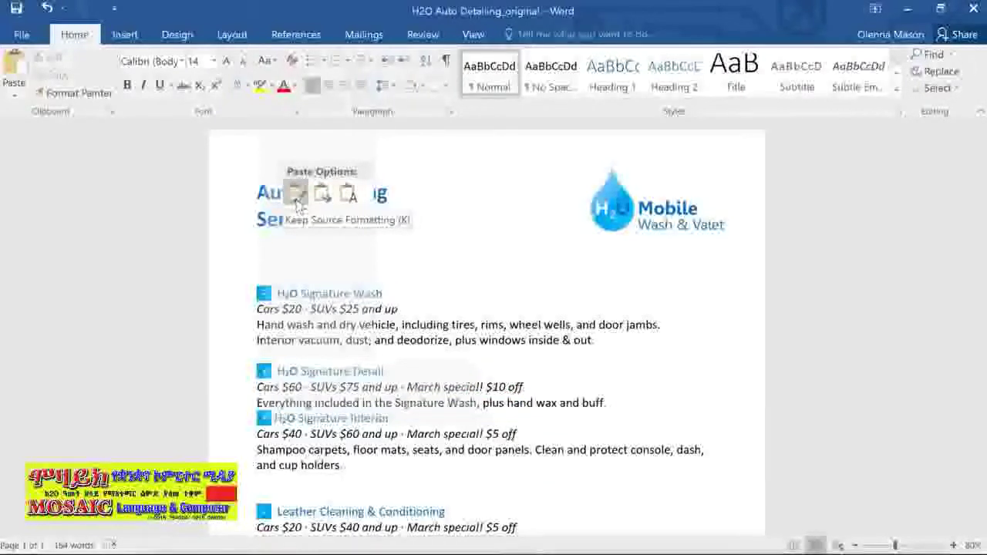
{"action": "left_click", "coordinate": [297, 194]}
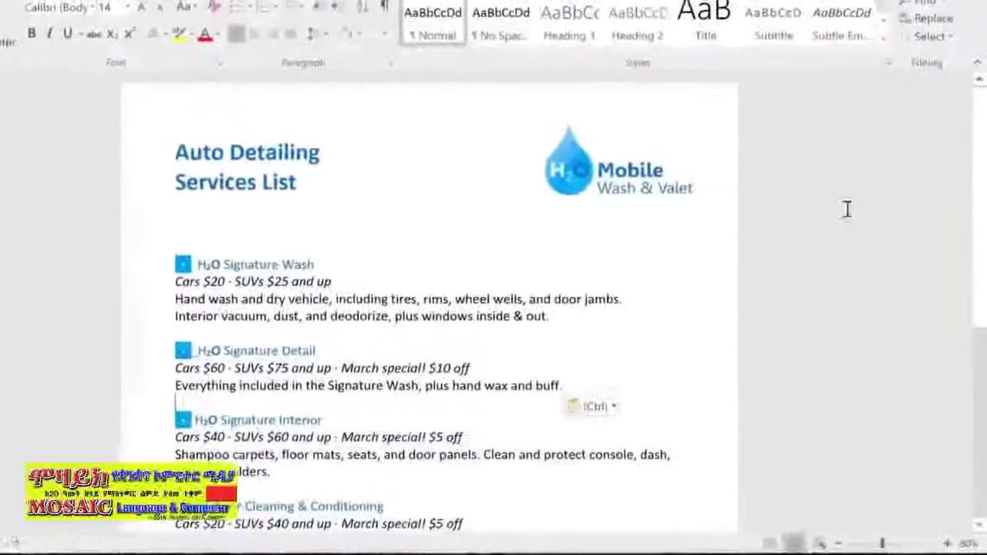
Drag the 'Prices may vary' disclaimer below the slogan onto its own paragraph.
{"action": "scroll", "coordinate": [980, 218], "scroll_direction": "down", "scroll_amount": 8}
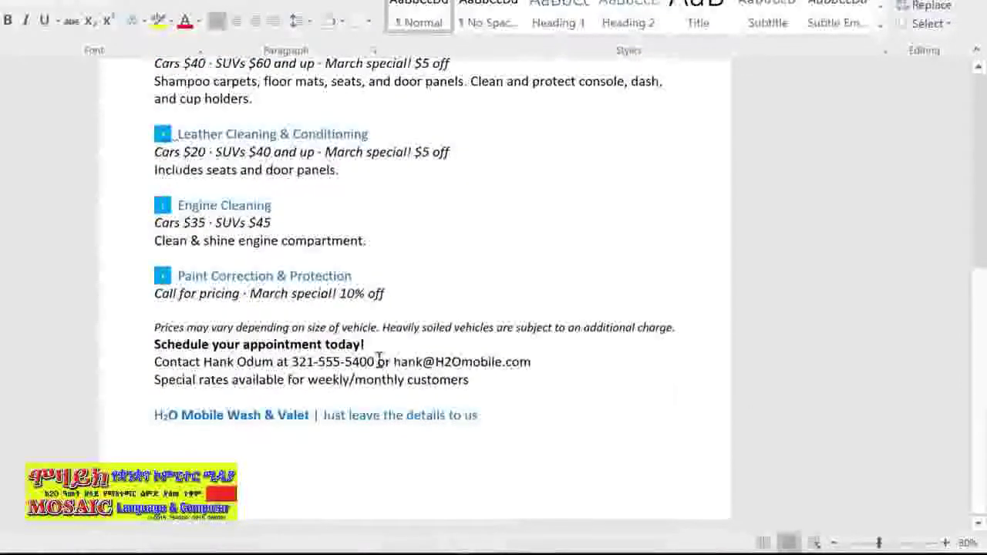
{"action": "left_click_drag", "start_coordinate": [154, 327], "coordinate": [679, 333]}
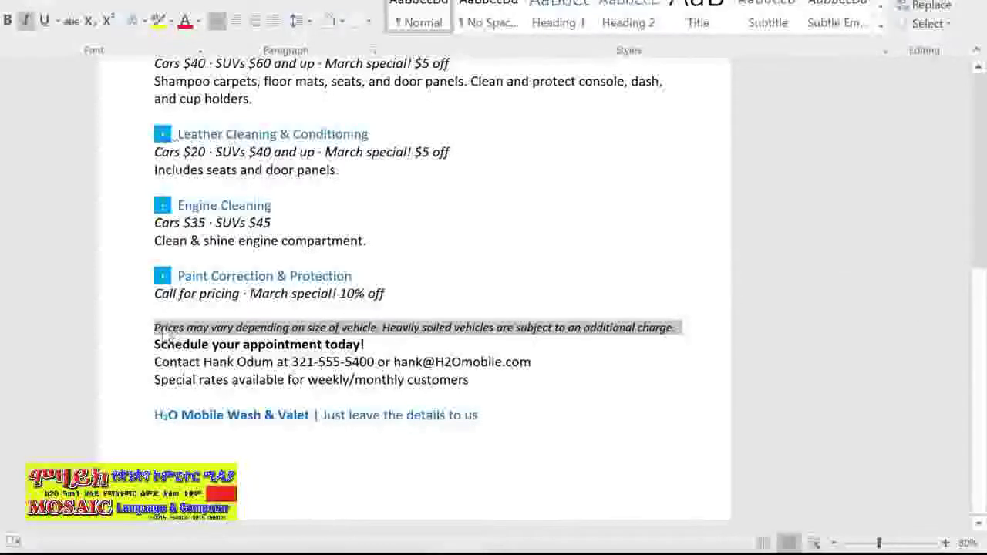
{"action": "mouse_move", "coordinate": [168, 332]}
{"action": "left_mouse_down"}
{"action": "mouse_move", "coordinate": [386, 414]}
{"action": "mouse_move", "coordinate": [488, 426]}
{"action": "left_mouse_up"}
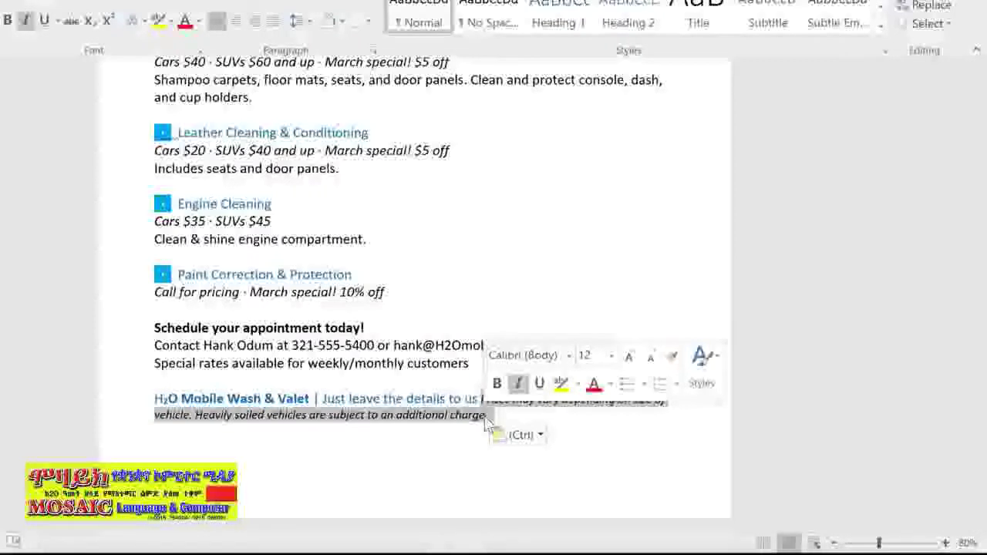
{"action": "left_click", "coordinate": [479, 400]}
{"action": "key", "text": "Return"}
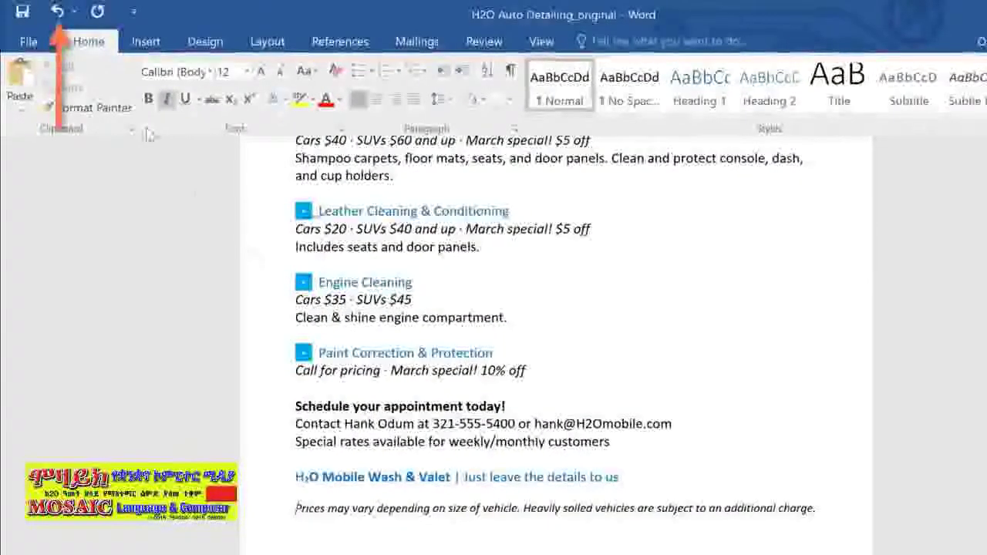
{"action": "left_click", "coordinate": [58, 12]}
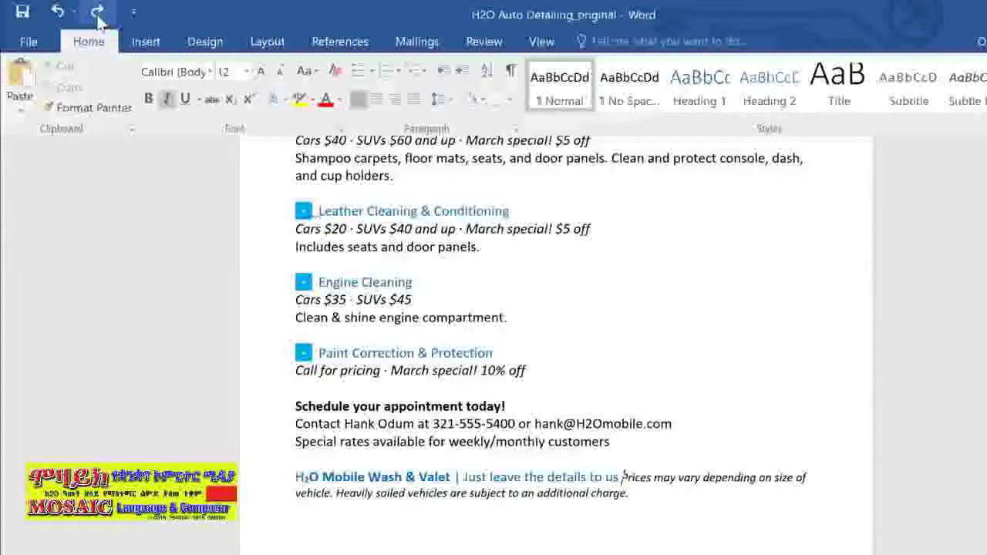
{"action": "left_click", "coordinate": [98, 13]}
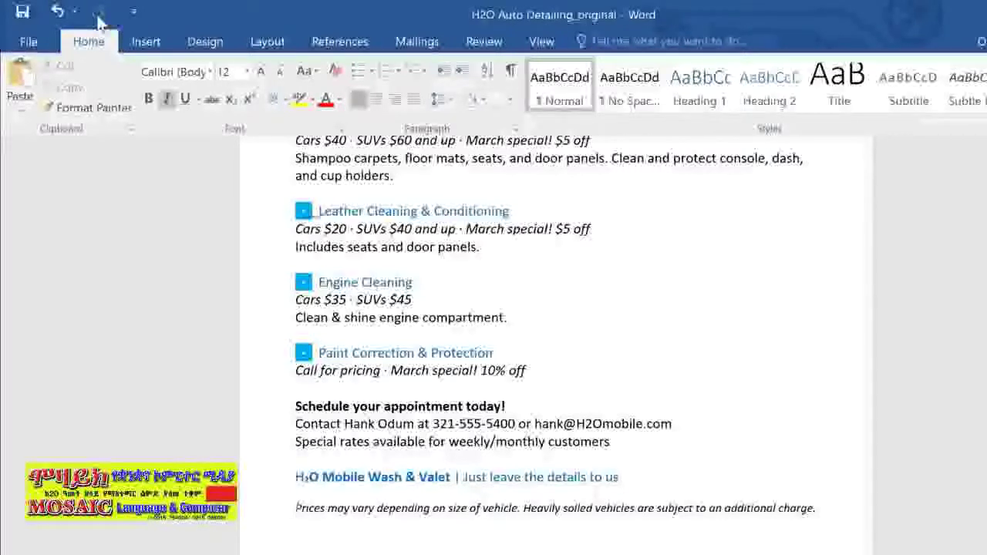
{"action": "key", "text": "Left"}
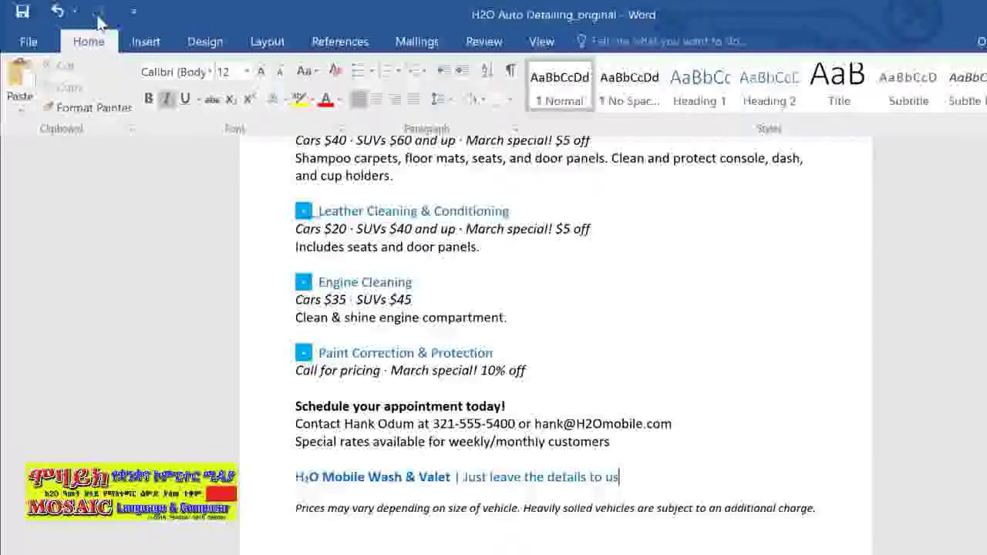
Insert a ™ symbol from the Insert tab's Symbol list after 'Just leave the details to us'.
{"action": "left_click", "coordinate": [146, 43]}
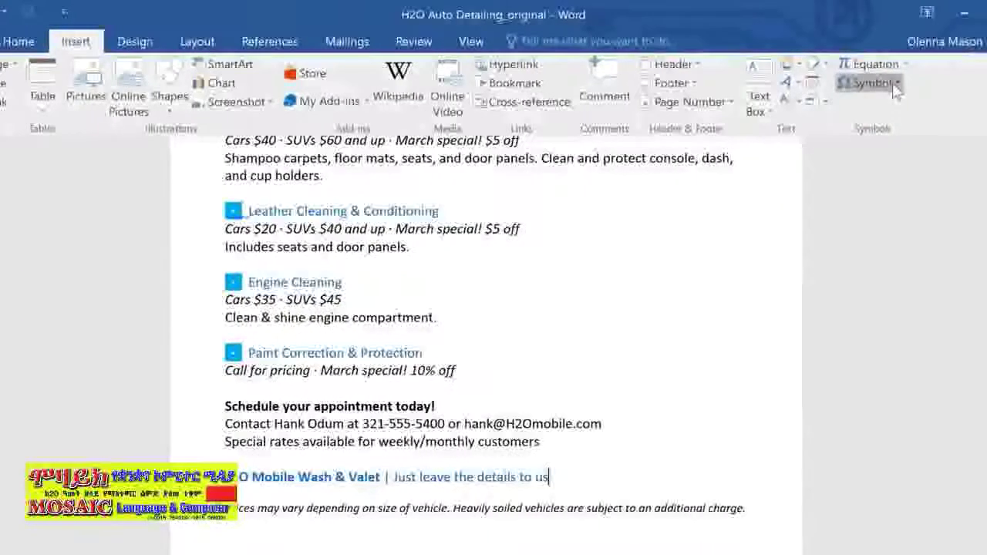
{"action": "left_click", "coordinate": [893, 83]}
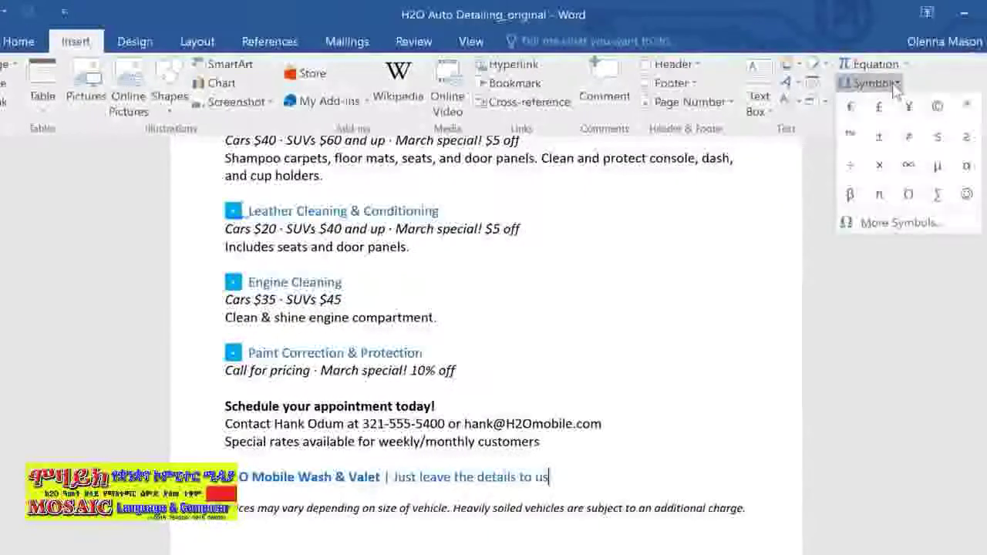
{"action": "left_click", "coordinate": [850, 136]}
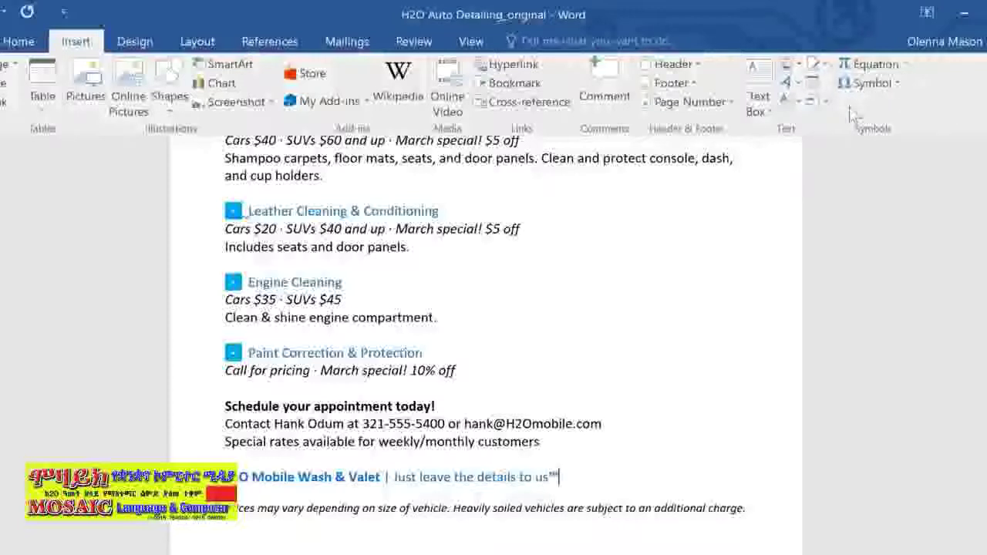